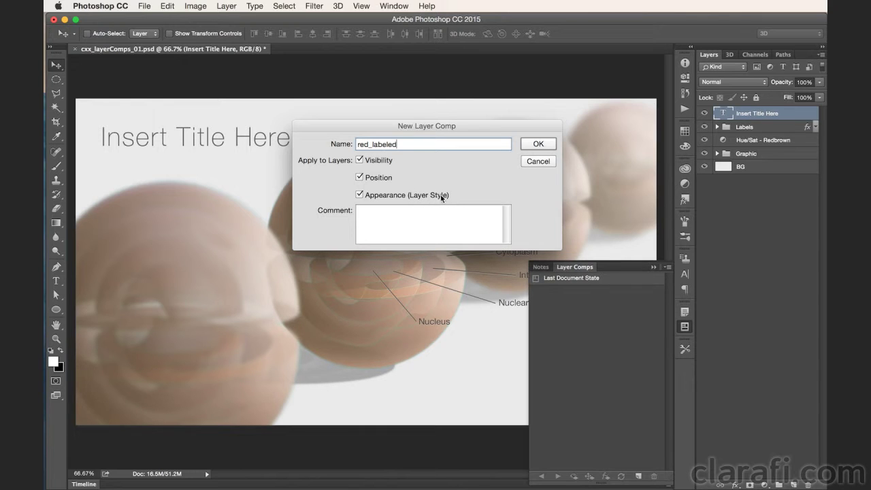
# Step: Create the red_labeled layer comp, and with the Hue/Sat - Redbrown layer hidden create another comp named blue_labeled
pyautogui.click(543, 144)
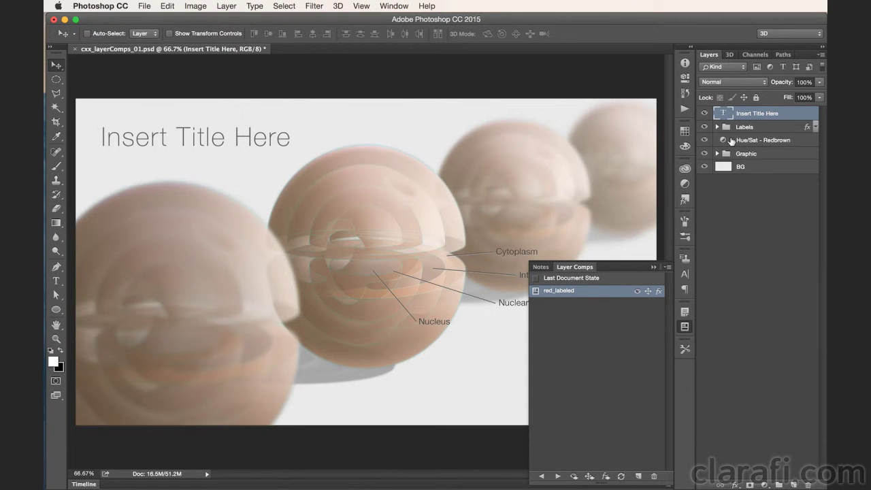
pyautogui.click(704, 140)
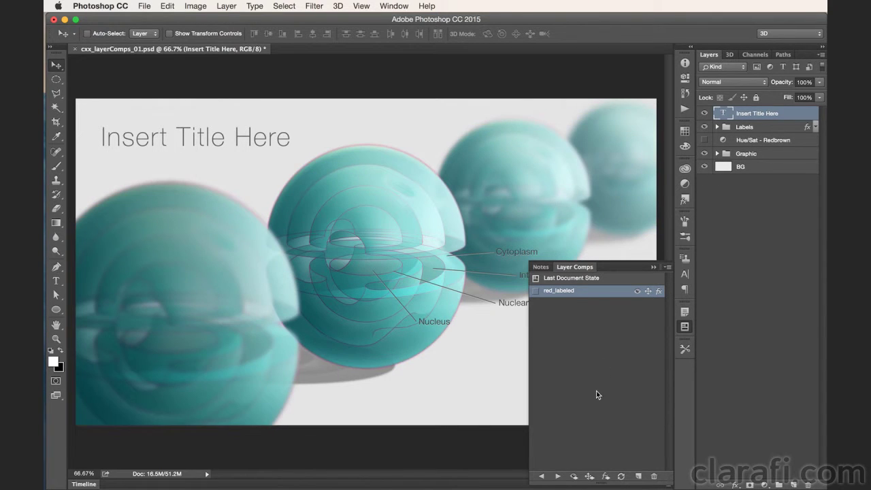
pyautogui.click(639, 478)
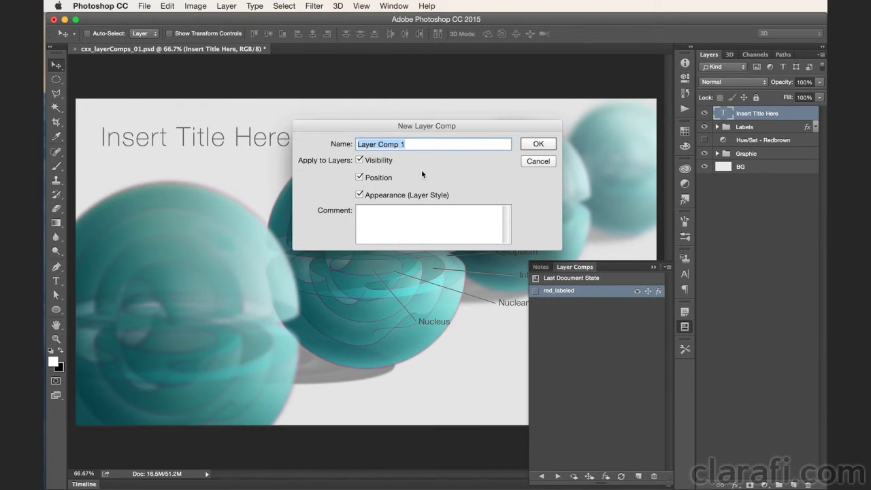
pyautogui.write('blue_labeled')
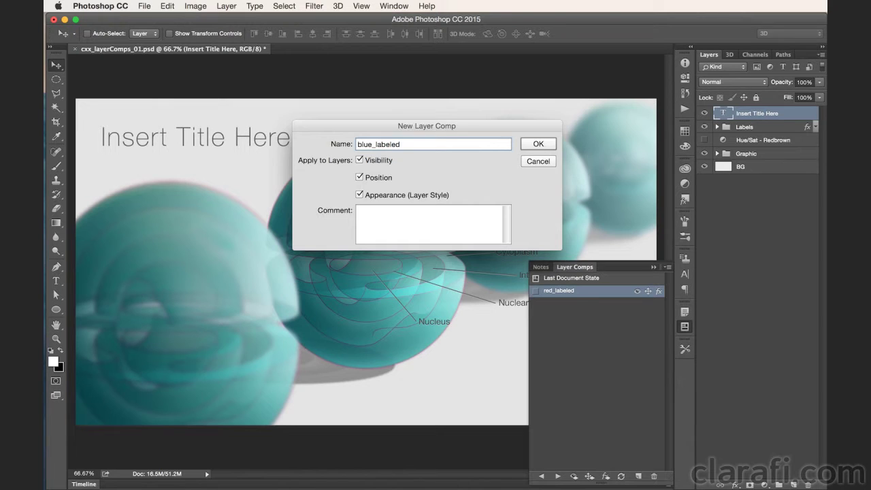
pyautogui.press('Return')
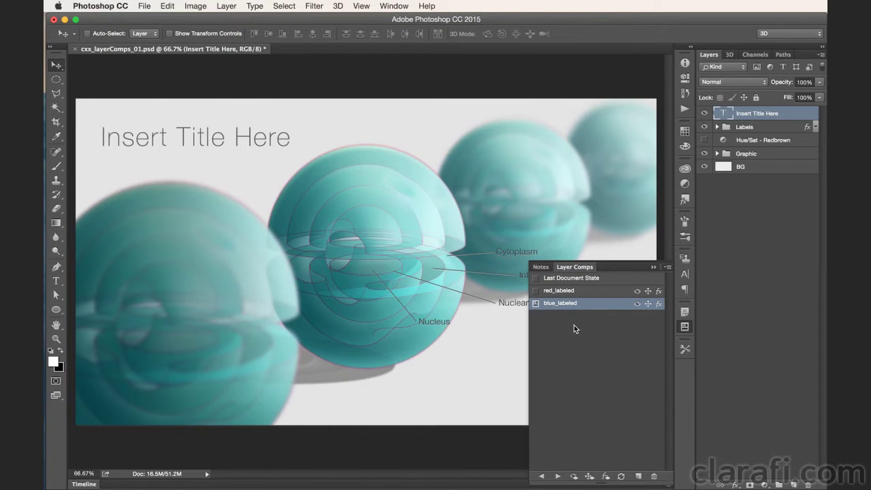
# Step: Apply the red_labeled comp and switch back to blue_labeled to compare the two versions
pyautogui.click(536, 291)
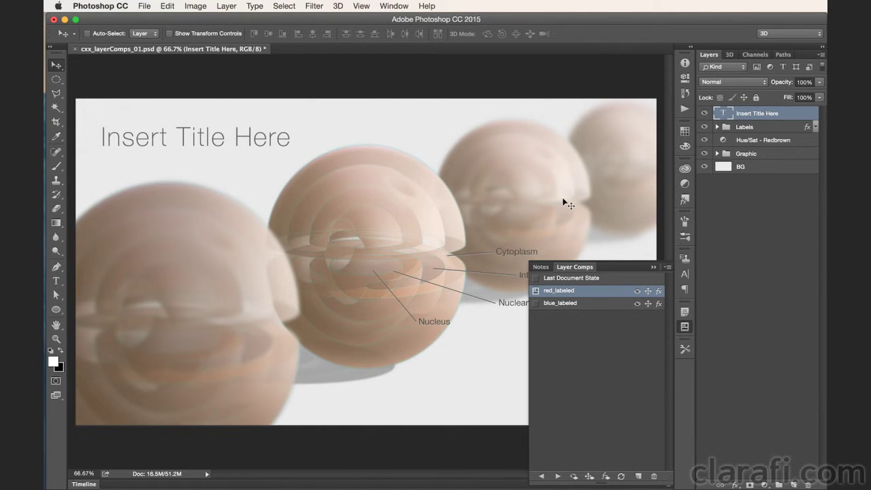
pyautogui.click(536, 304)
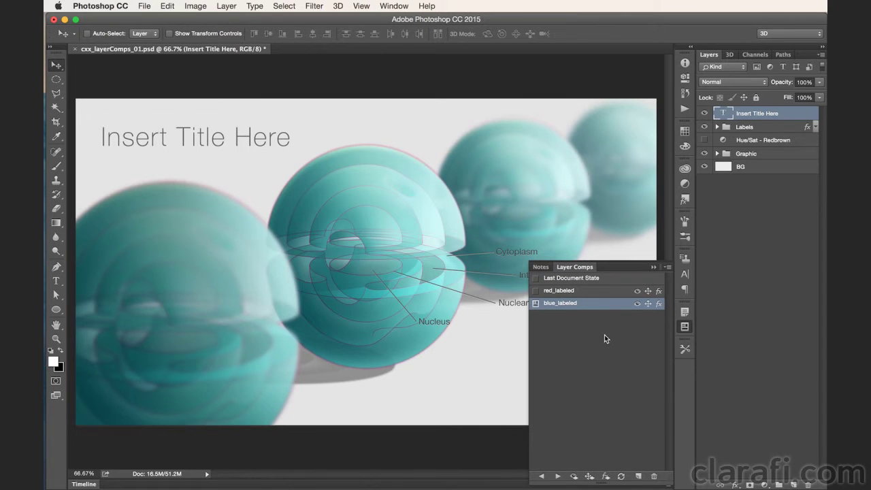
# Step: Hide the Labels group and move the title text to the lower-right corner of the canvas
pyautogui.click(704, 127)
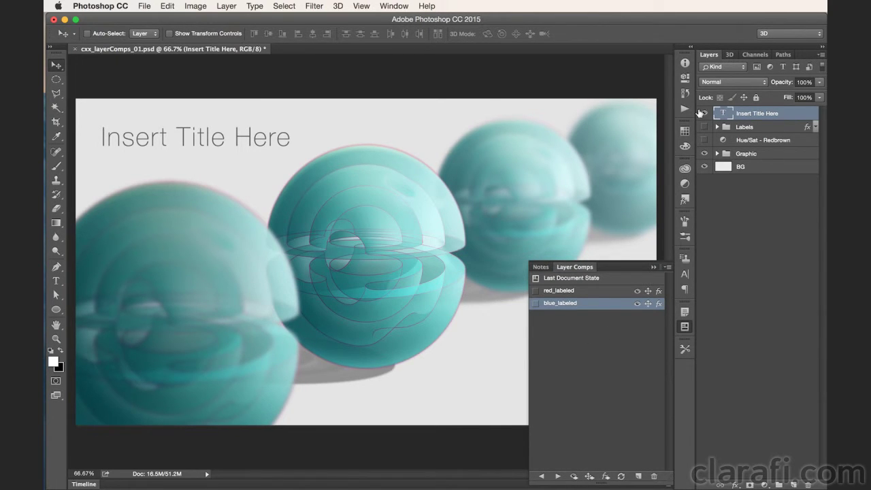
pyautogui.moveTo(227, 132); pyautogui.dragTo(535, 355)
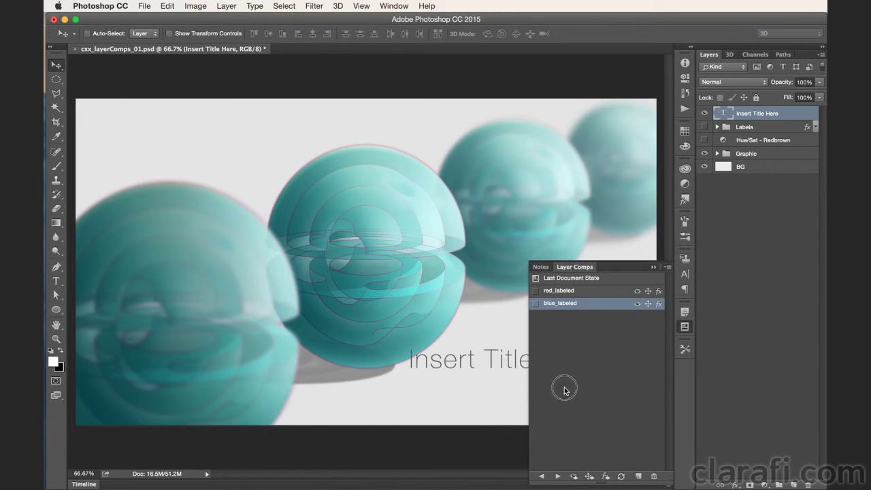
pyautogui.moveTo(535, 391); pyautogui.dragTo(507, 395)
pyautogui.click(685, 327)
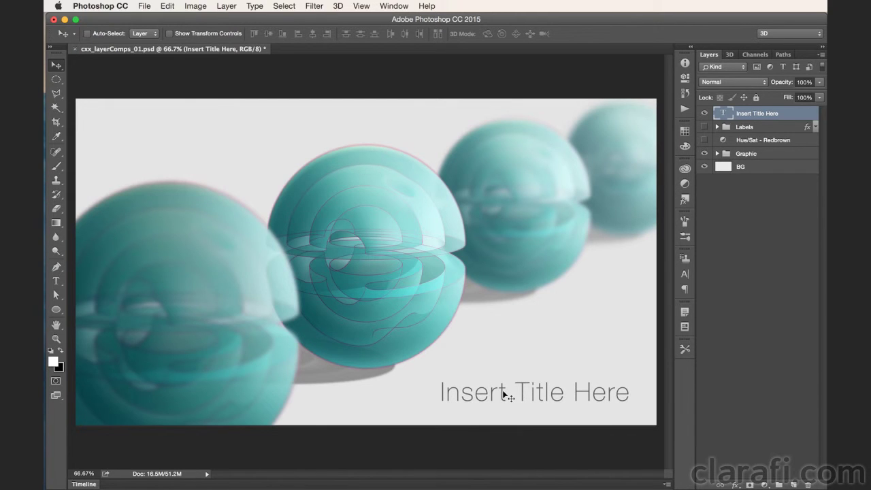
# Step: Create a layer comp named blue_titleOnly that records visibility, position and appearance
pyautogui.click(685, 327)
pyautogui.click(638, 476)
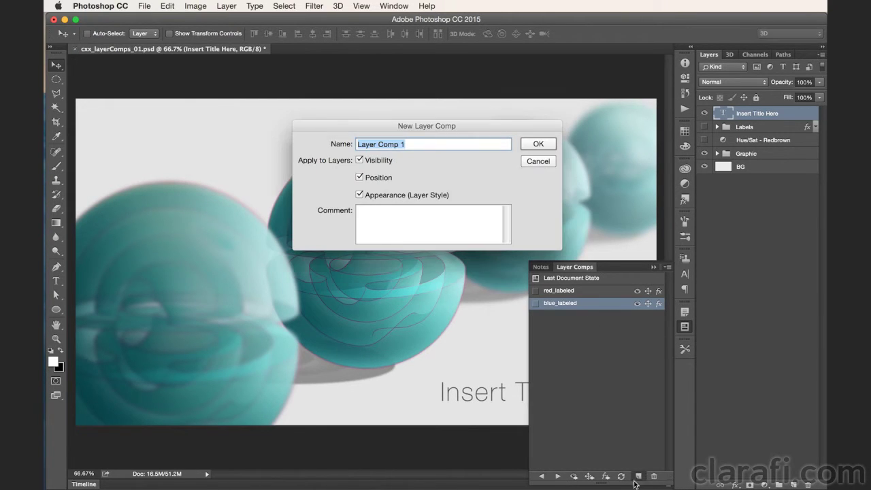
pyautogui.write('blue')
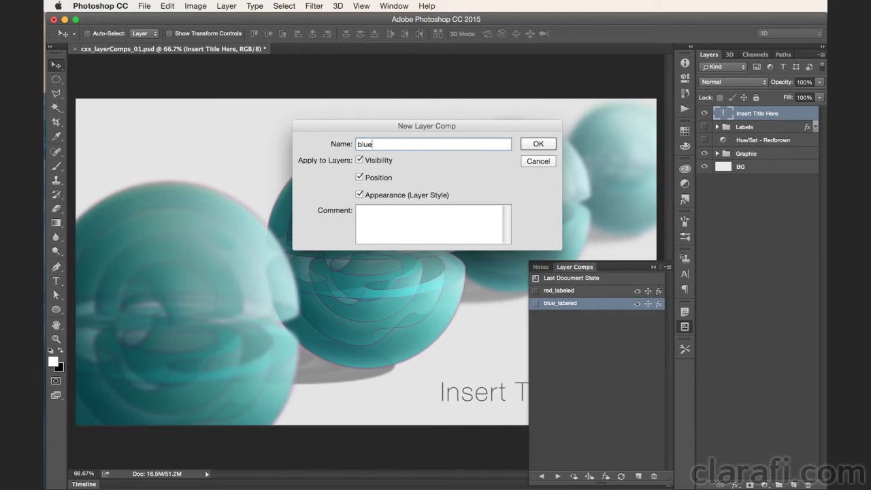
pyautogui.write('_titleOnly')
pyautogui.press('Return')
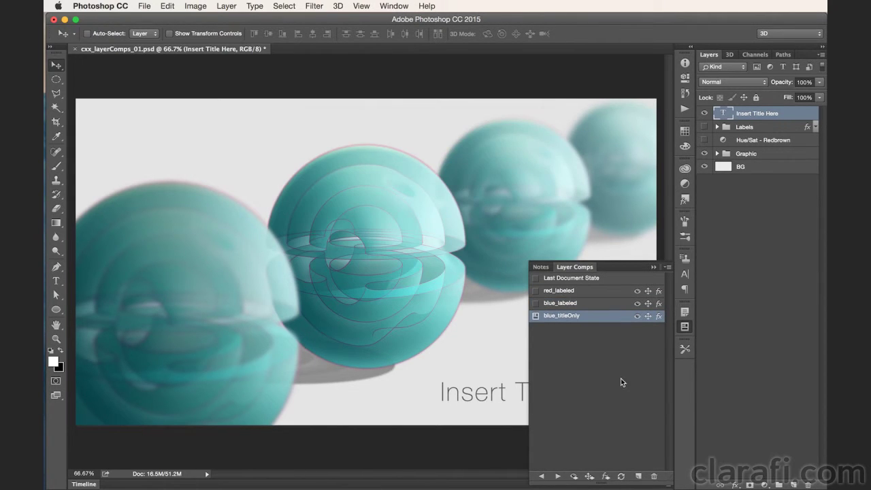
# Step: Show the Hue/Sat - Redbrown layer and store this state as a layer comp named red_titleOnly
pyautogui.click(704, 140)
pyautogui.click(638, 476)
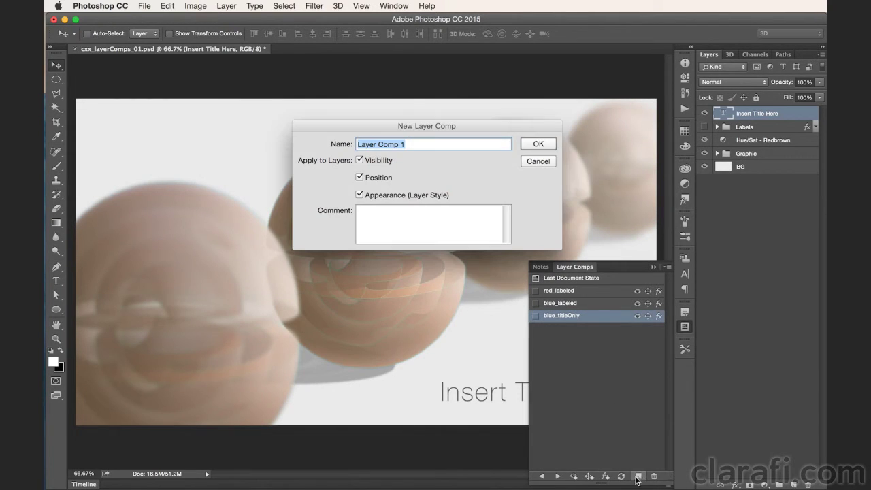
pyautogui.write('red_titleOnly')
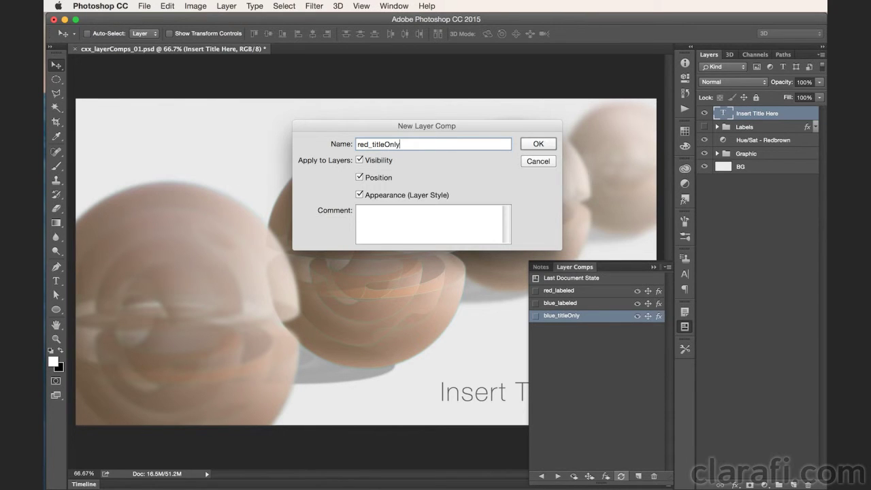
pyautogui.press('Return')
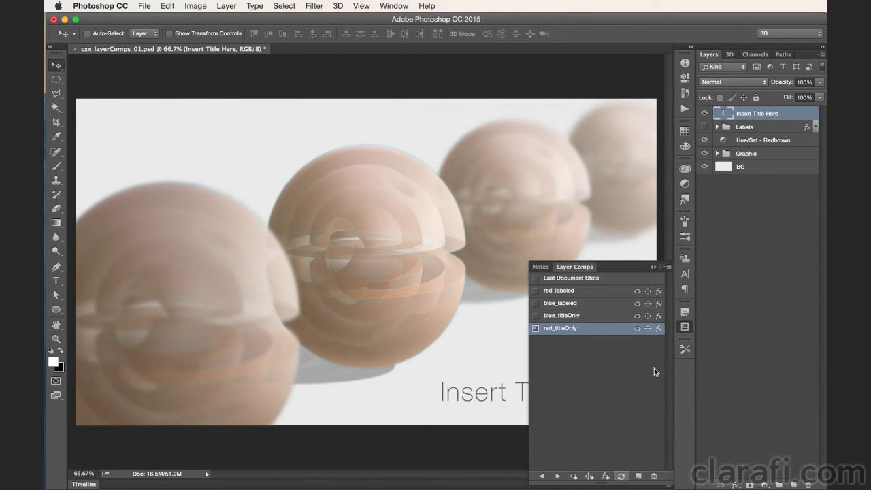
# Step: Apply the blue_labeled comp and return to red_titleOnly to compare the title placement and labels
pyautogui.click(535, 303)
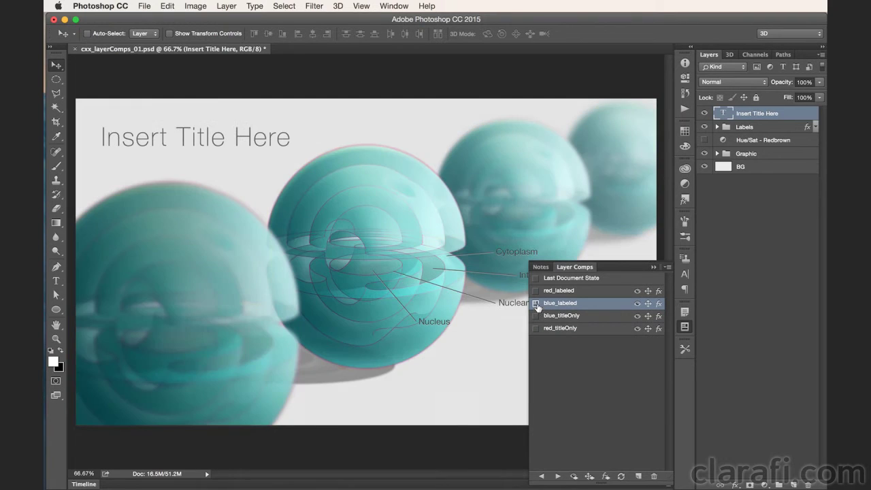
pyautogui.click(537, 329)
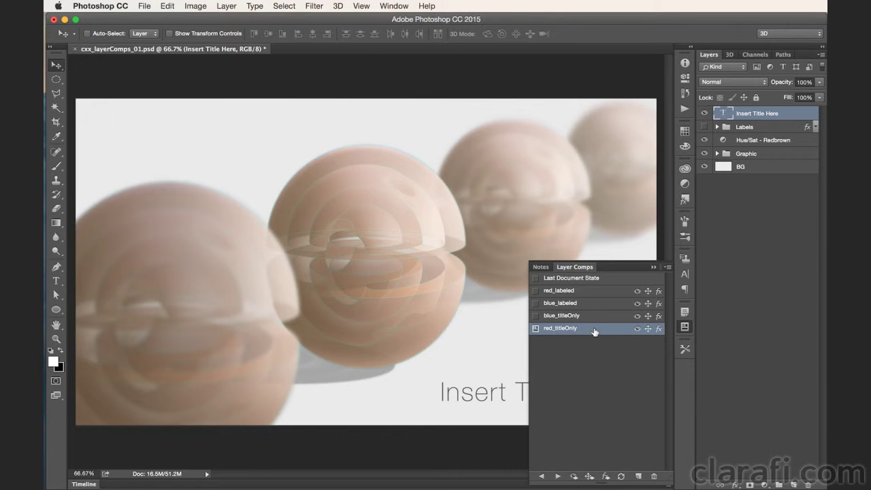
# Step: Hide the Insert Title Here layer and store this state as a layer comp named red_graphicOnly
pyautogui.click(705, 113)
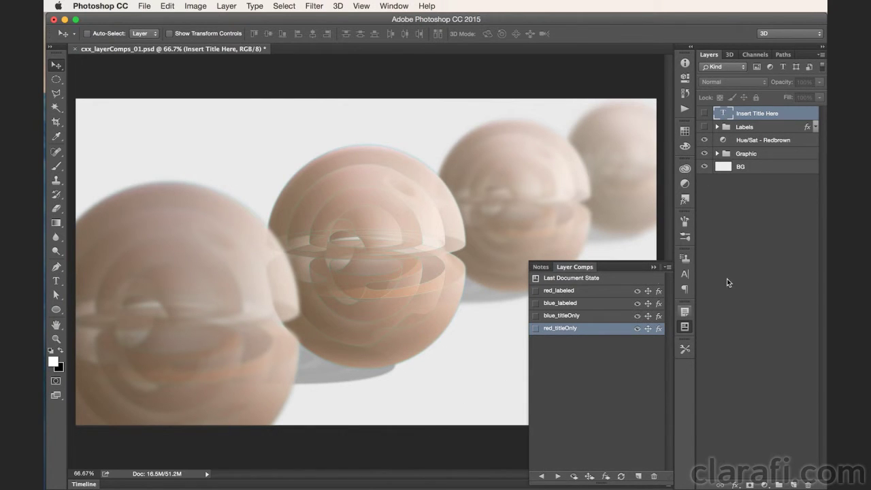
pyautogui.click(638, 475)
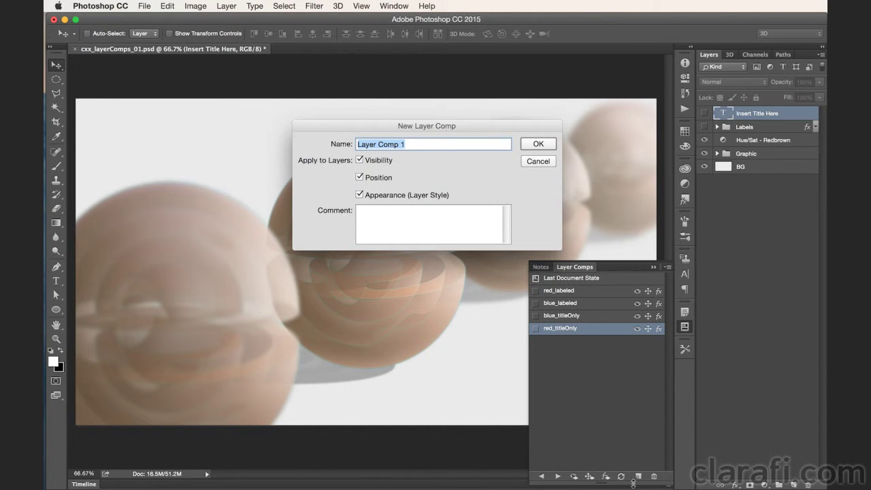
pyautogui.write('b')
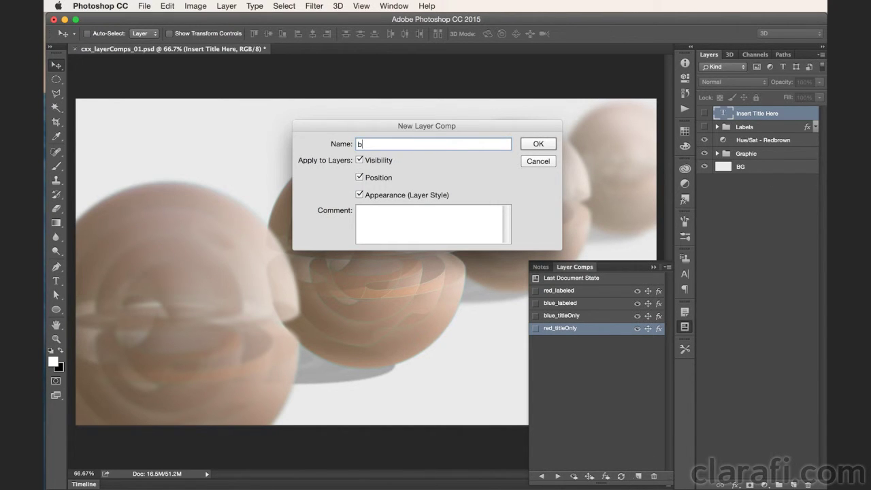
pyautogui.write('ed_graphicOnly')
pyautogui.press('Return')
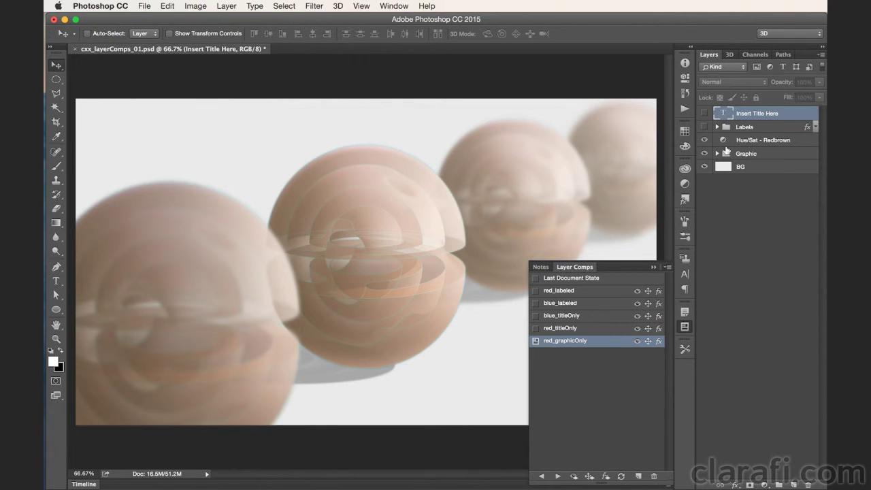
# Step: Hide the Hue/Sat - Redbrown layer and store this state as a layer comp named blue_graphicOnly
pyautogui.click(704, 139)
pyautogui.click(638, 476)
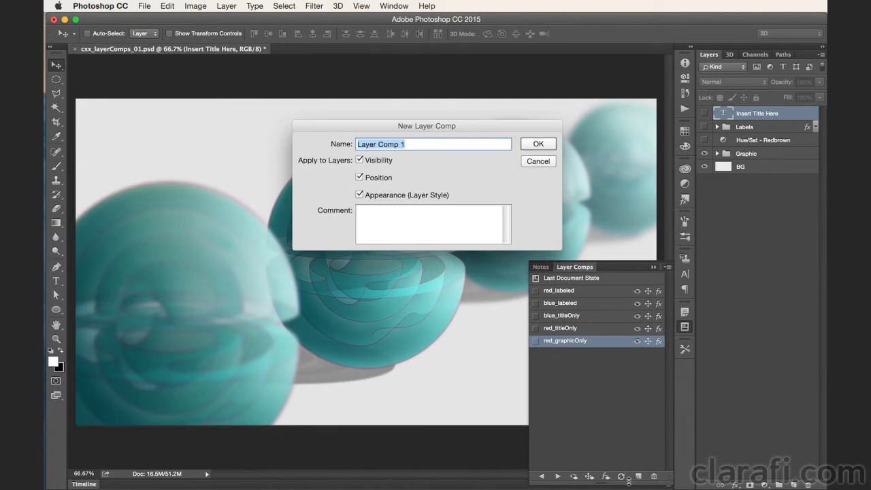
pyautogui.write('blue')
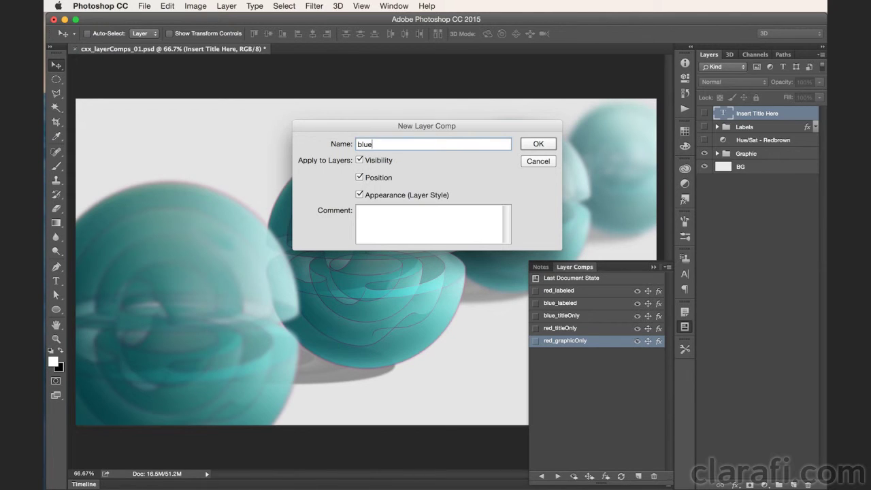
pyautogui.write('_graphicOnly')
pyautogui.press('Return')
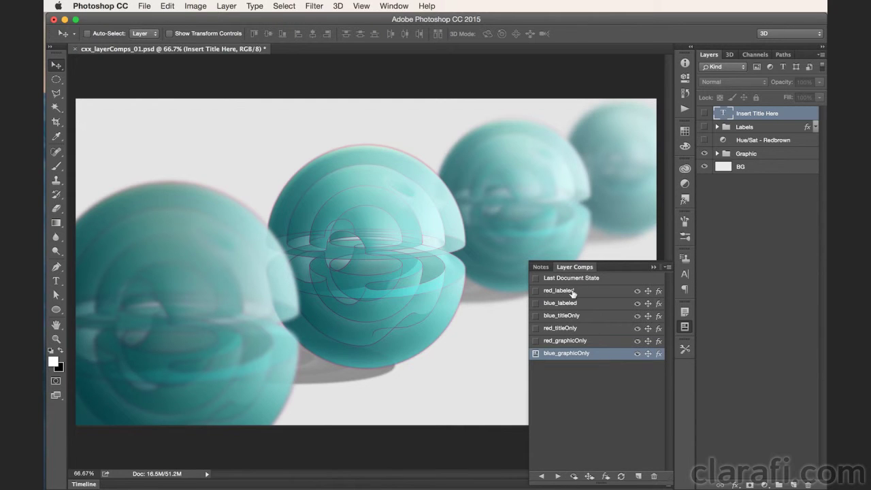
# Step: Apply the red_titleOnly comp and turn off the Position attribute for all six layer comps
pyautogui.click(559, 332)
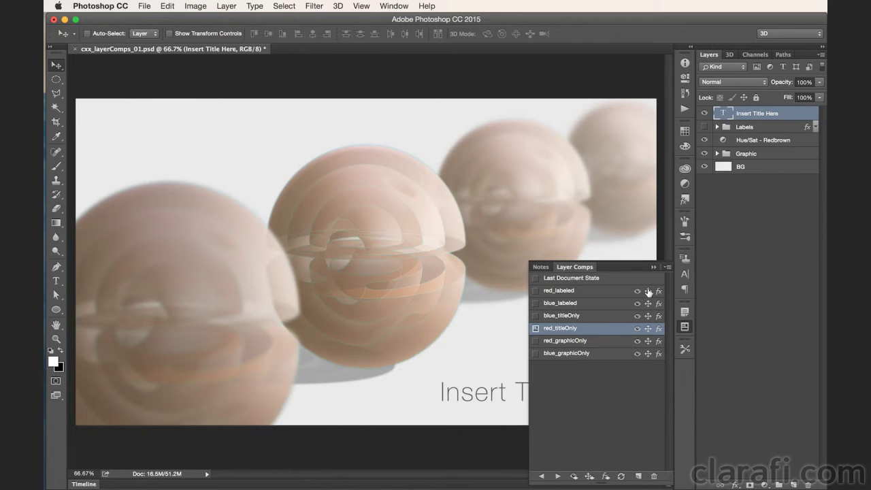
pyautogui.click(648, 291)
pyautogui.click(648, 303)
pyautogui.click(648, 315)
pyautogui.click(648, 328)
pyautogui.click(648, 341)
pyautogui.click(648, 353)
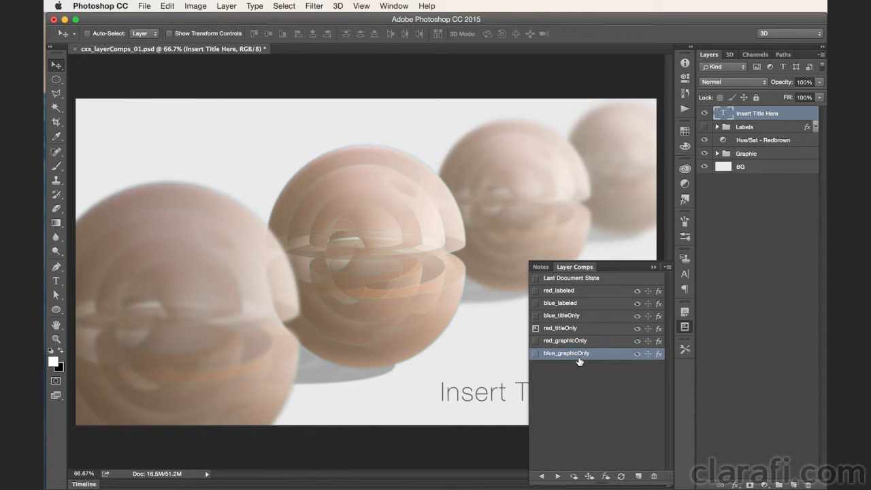
# Step: Apply the red_labeled comp, turn its Position attribute back on, and reapply it
pyautogui.click(535, 292)
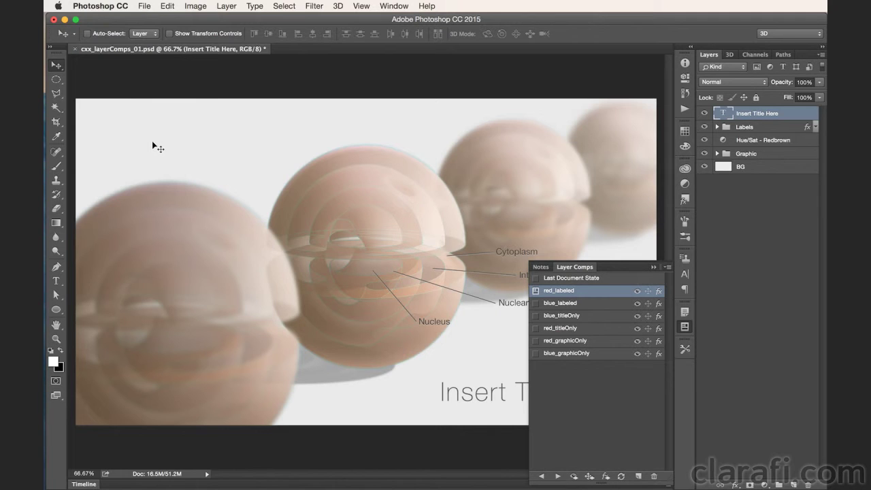
pyautogui.click(648, 291)
pyautogui.click(535, 291)
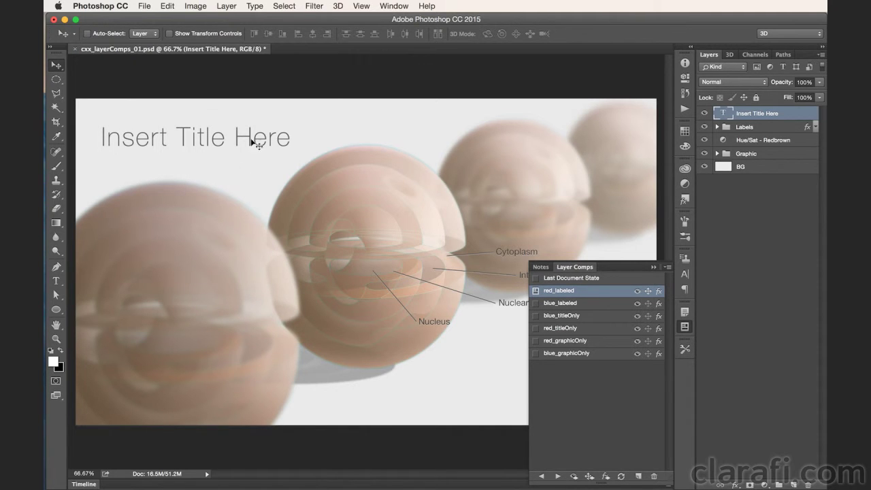
# Step: Apply the red_titleOnly comp, turn its Position attribute back on, and reapply it
pyautogui.click(536, 329)
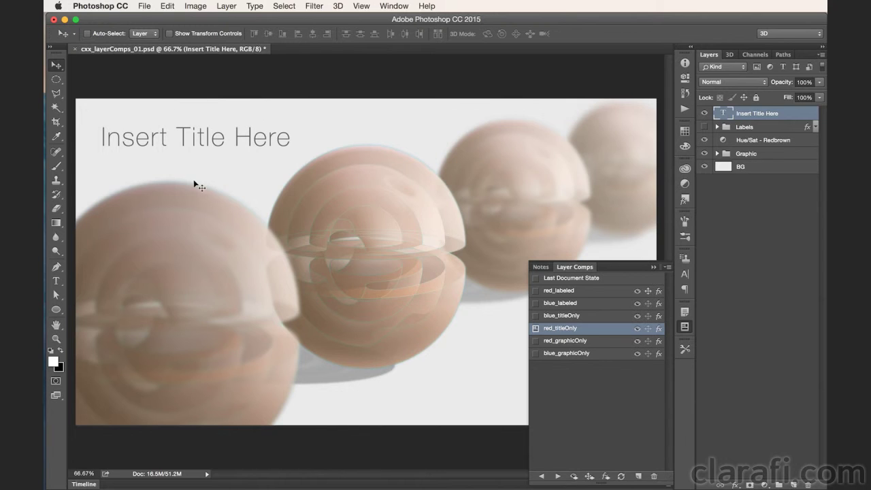
pyautogui.click(649, 330)
pyautogui.click(536, 329)
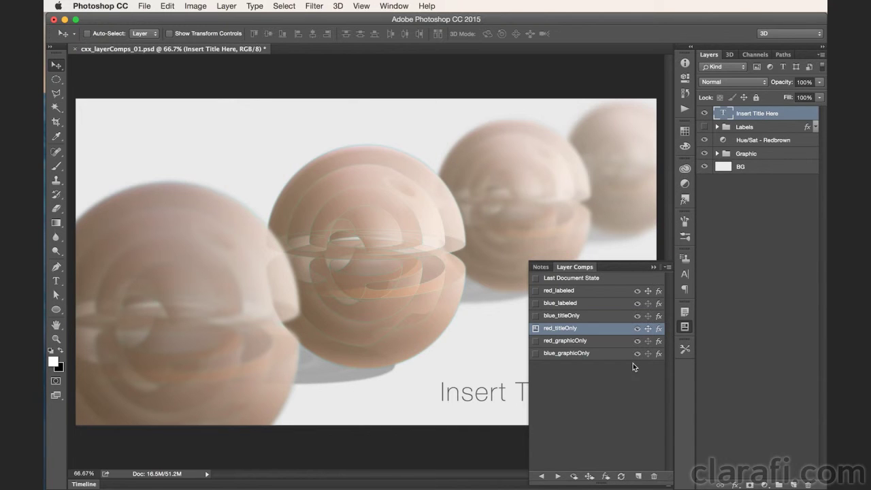
# Step: Turn the Position attribute back on for blue_labeled, blue_titleOnly, red_graphicOnly and blue_graphicOnly, leaving no comp selected
pyautogui.click(652, 316)
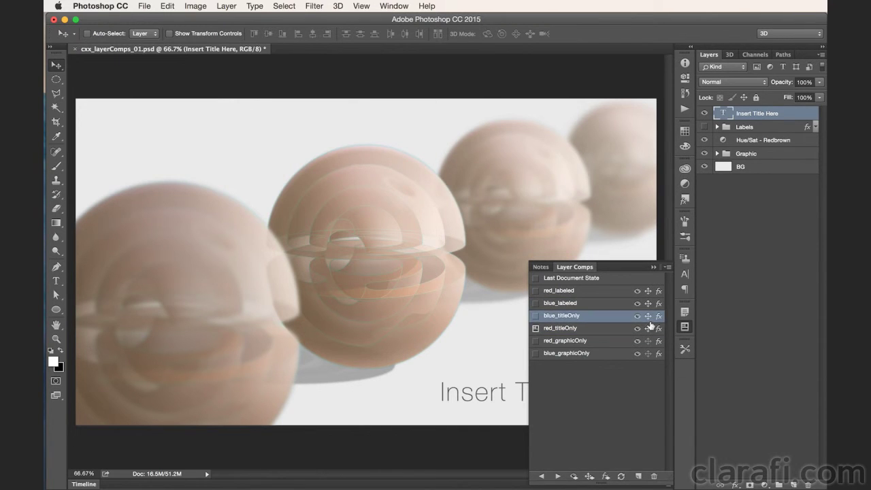
pyautogui.click(648, 345)
pyautogui.click(585, 373)
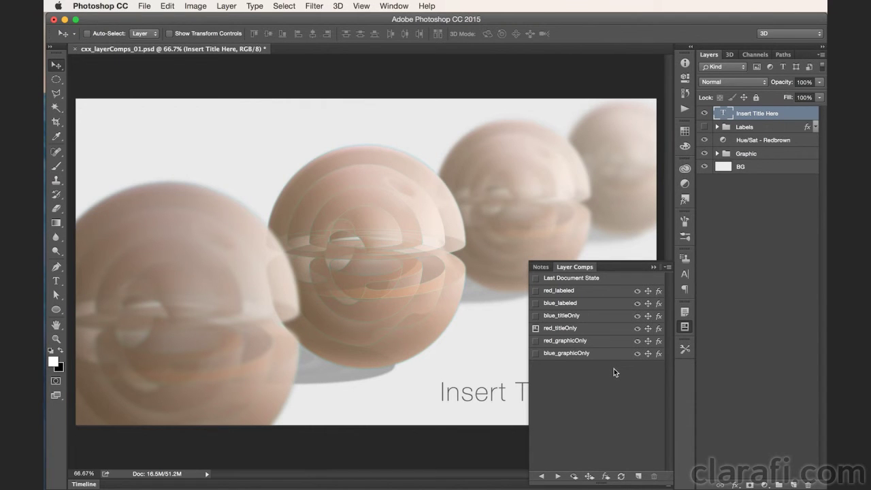
# Step: Start exporting the layer comps to files and choose the cxx_layerComps_01 folder as the destination
pyautogui.click(144, 6)
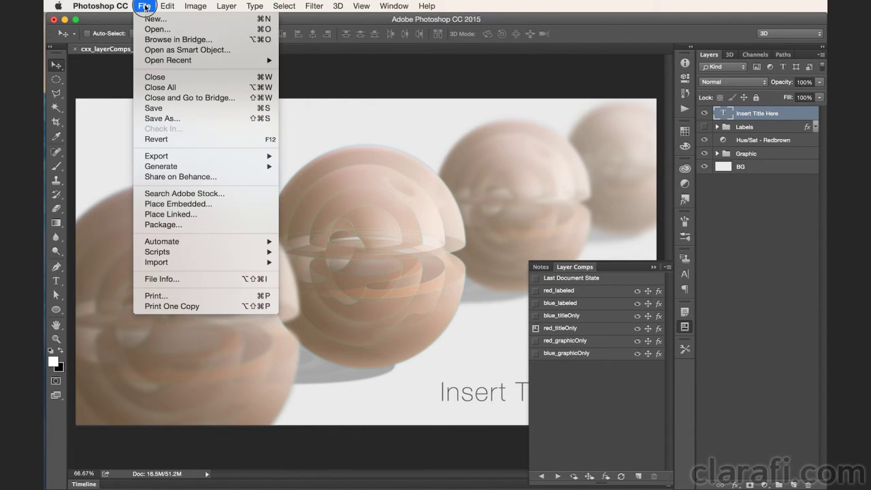
pyautogui.moveTo(225, 155)
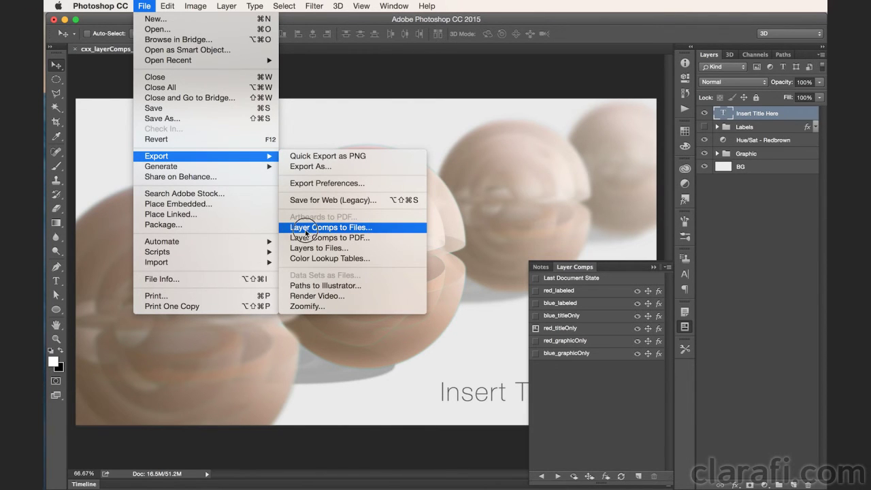
pyautogui.click(342, 228)
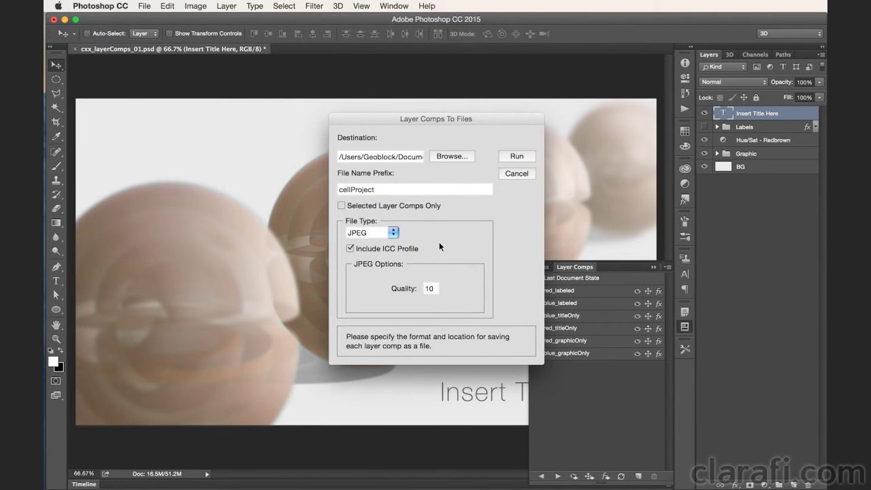
pyautogui.click(449, 157)
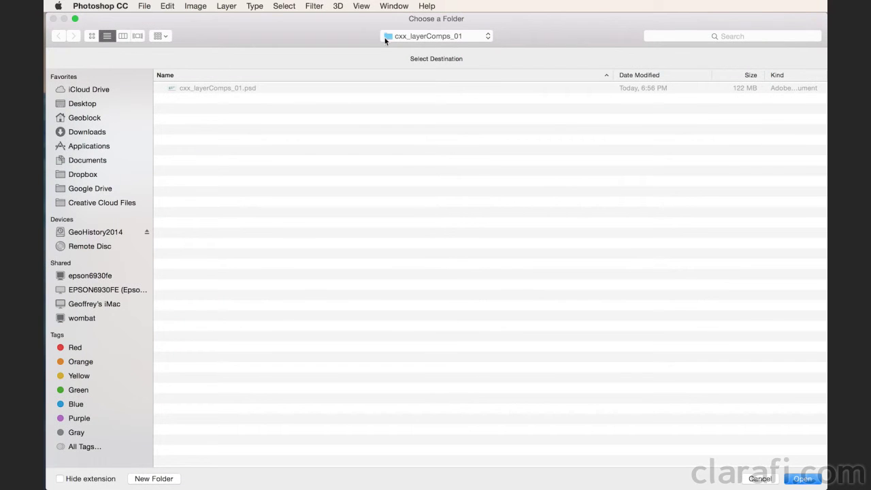
pyautogui.click(790, 478)
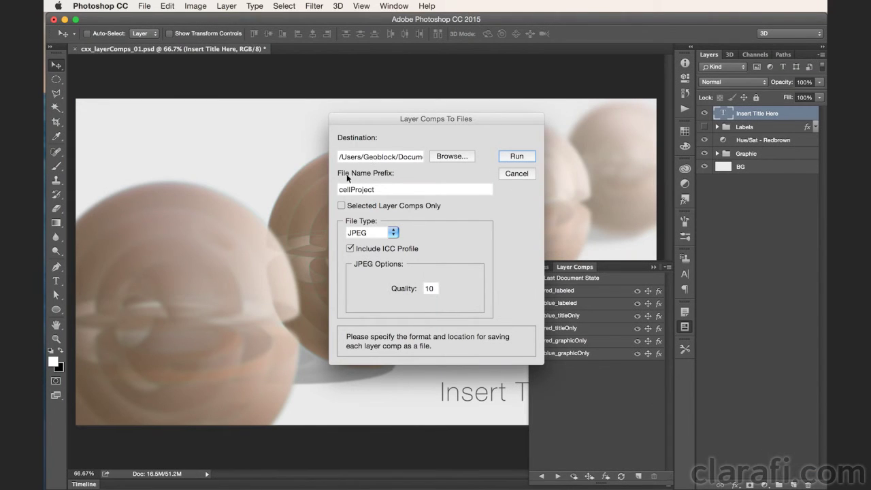
# Step: Export all layer comps as JPEG files with the prefix cellProject, the ICC profile included and quality 10
pyautogui.click(386, 190)
pyautogui.press('super+Left')
pyautogui.click(394, 233)
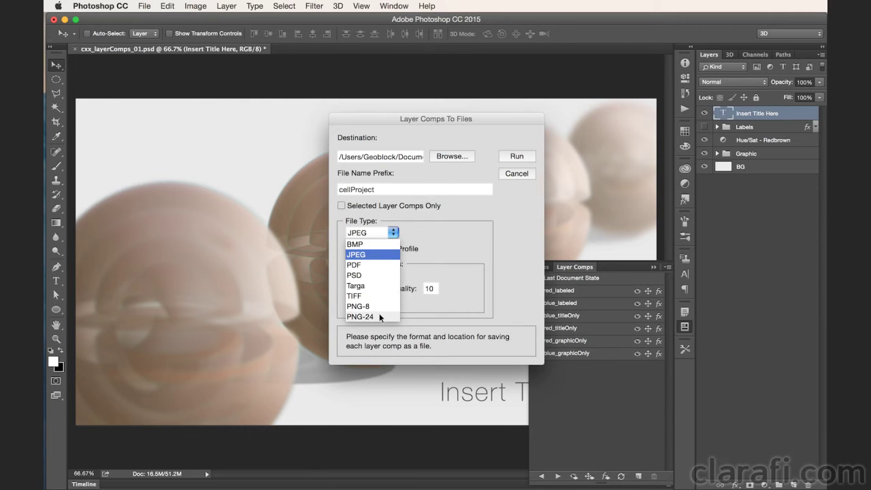
pyautogui.click(463, 225)
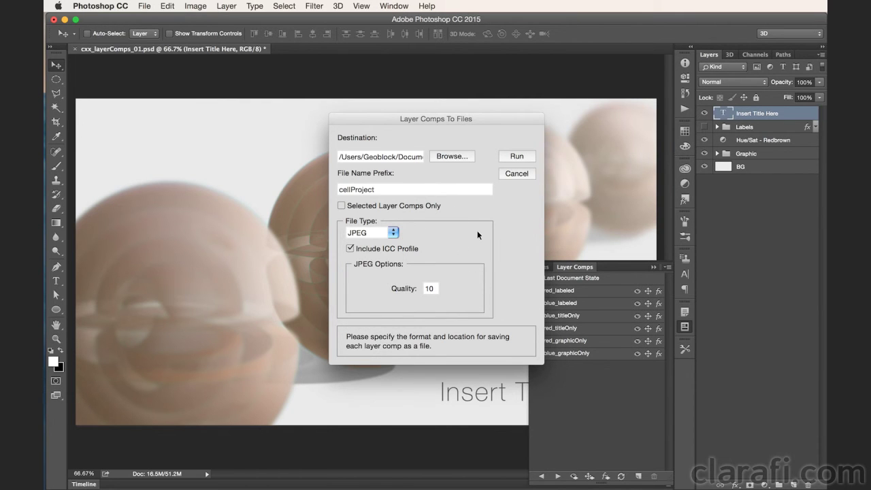
pyautogui.click(516, 156)
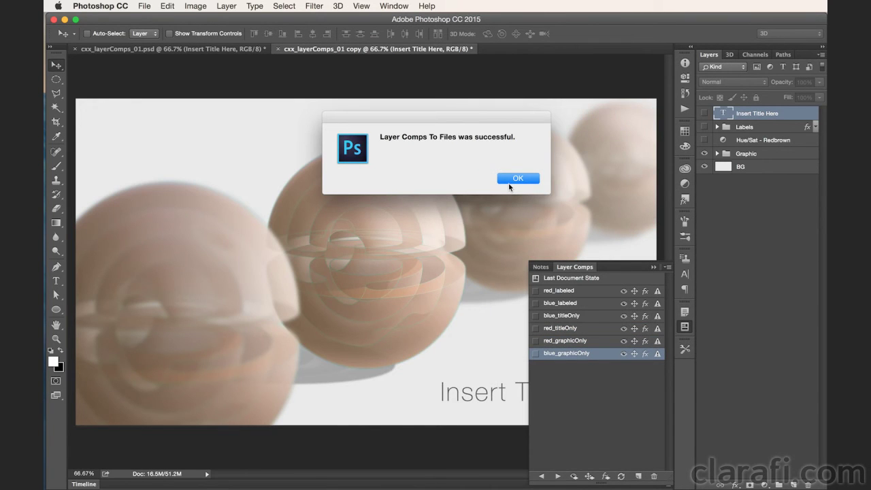
pyautogui.click(518, 178)
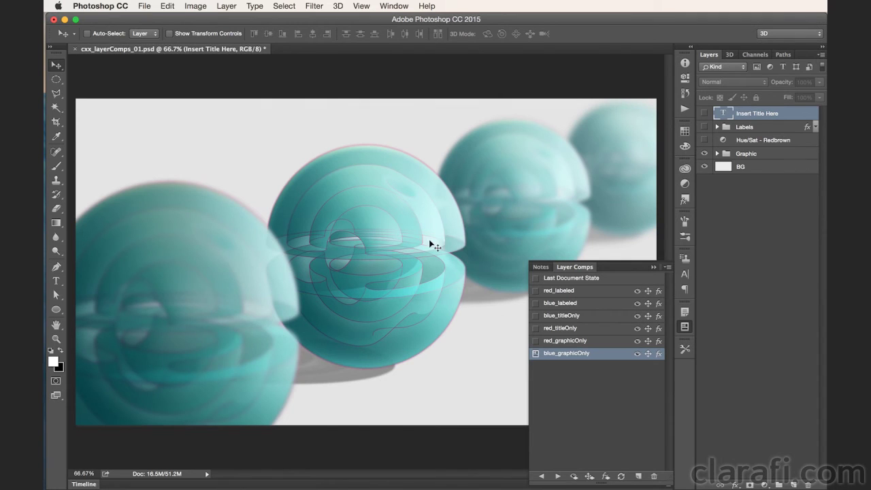
# Step: Switch to Finder and preview the exported JPEGs in the cxx_layerComps_01 folder, from cellProject_0000_red_labeled.jpg through cellProject_0005_blue_graphicOnly.jpg
pyautogui.press('super+Tab')
pyautogui.press('super+Tab')
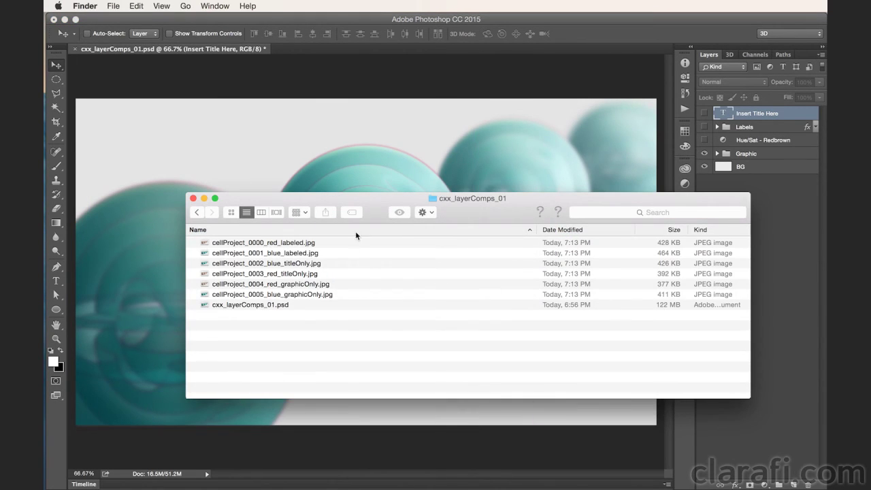
pyautogui.click(315, 243)
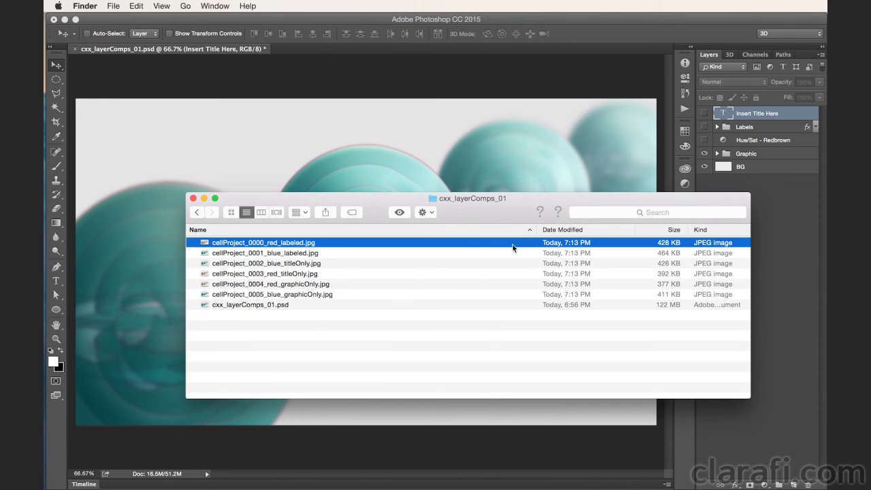
pyautogui.press('space')
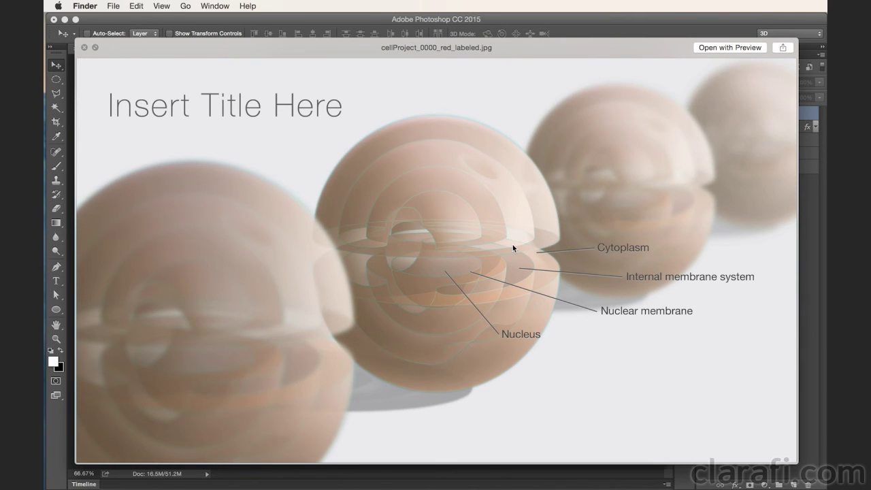
pyautogui.press('Down')
pyautogui.press('Down')
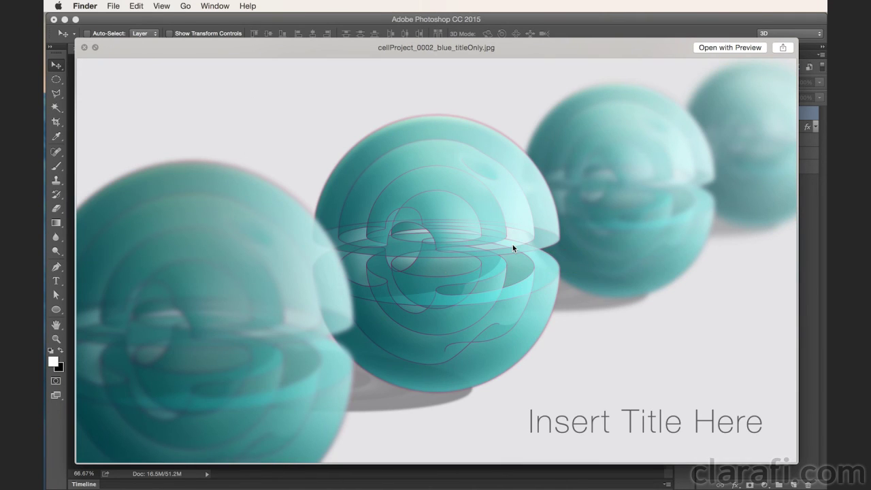
pyautogui.press('Down')
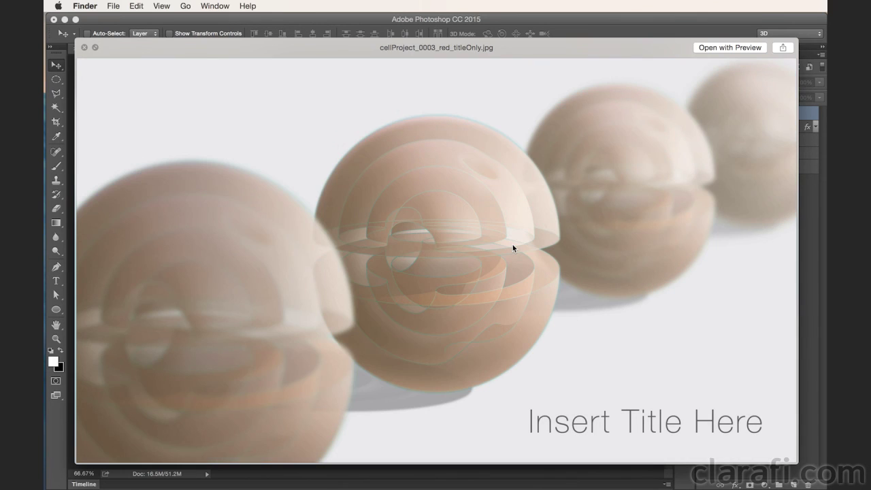
pyautogui.press('Down')
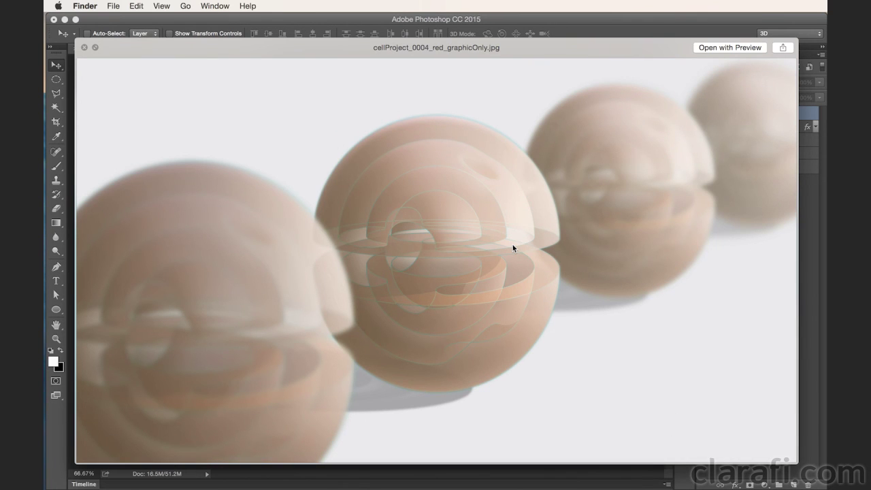
pyautogui.press('Down')
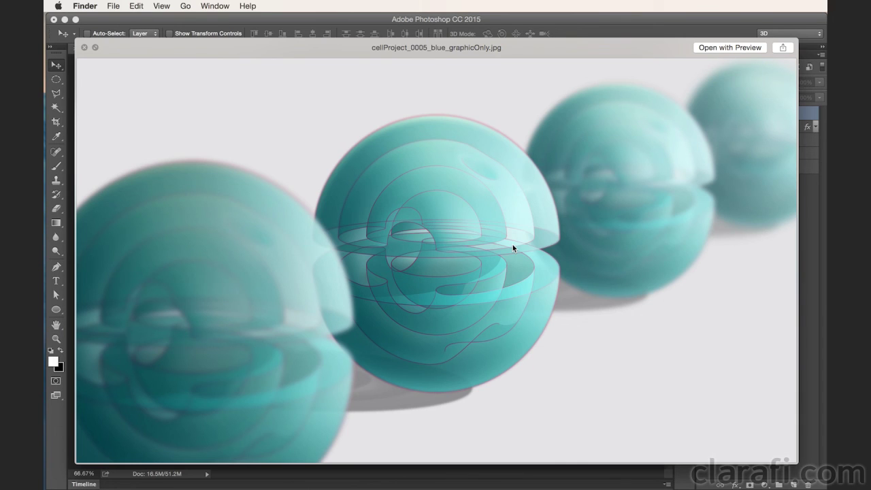
pyautogui.press('space')
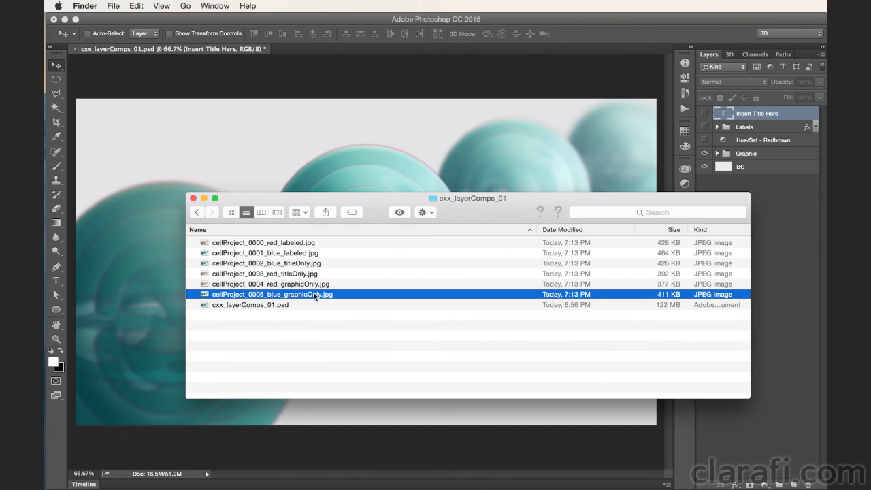